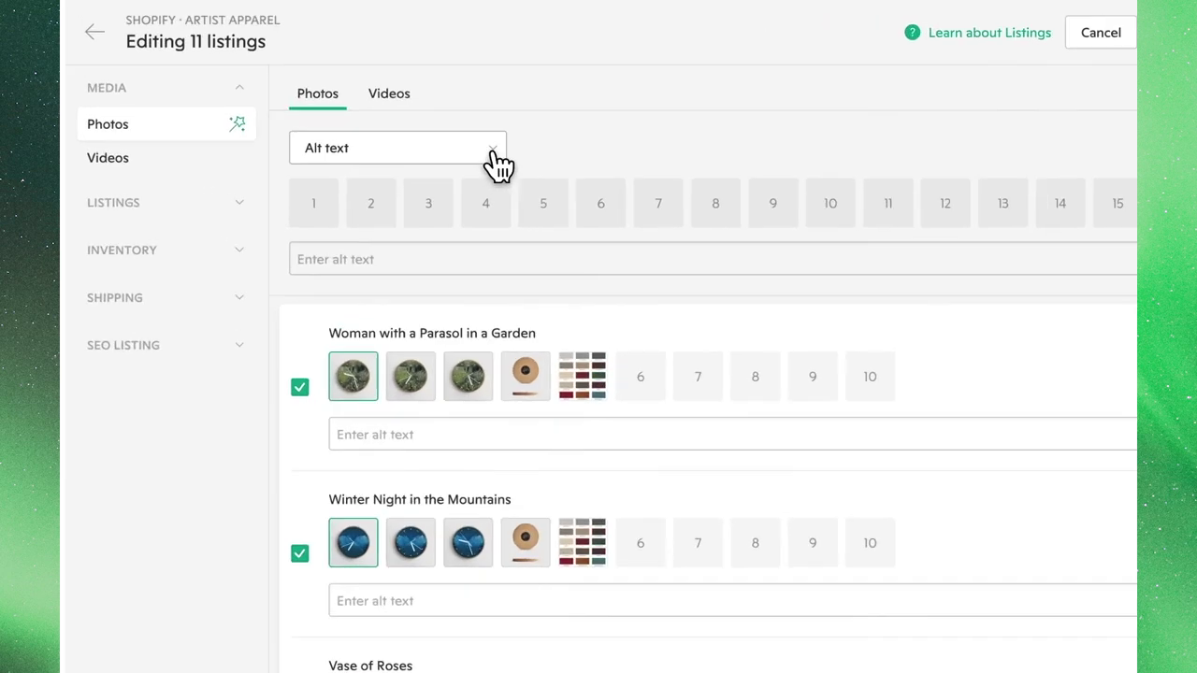
Open the bulk photo action list and keep Alt text as the action
{"action": "left_click", "coordinate": [426, 114]}
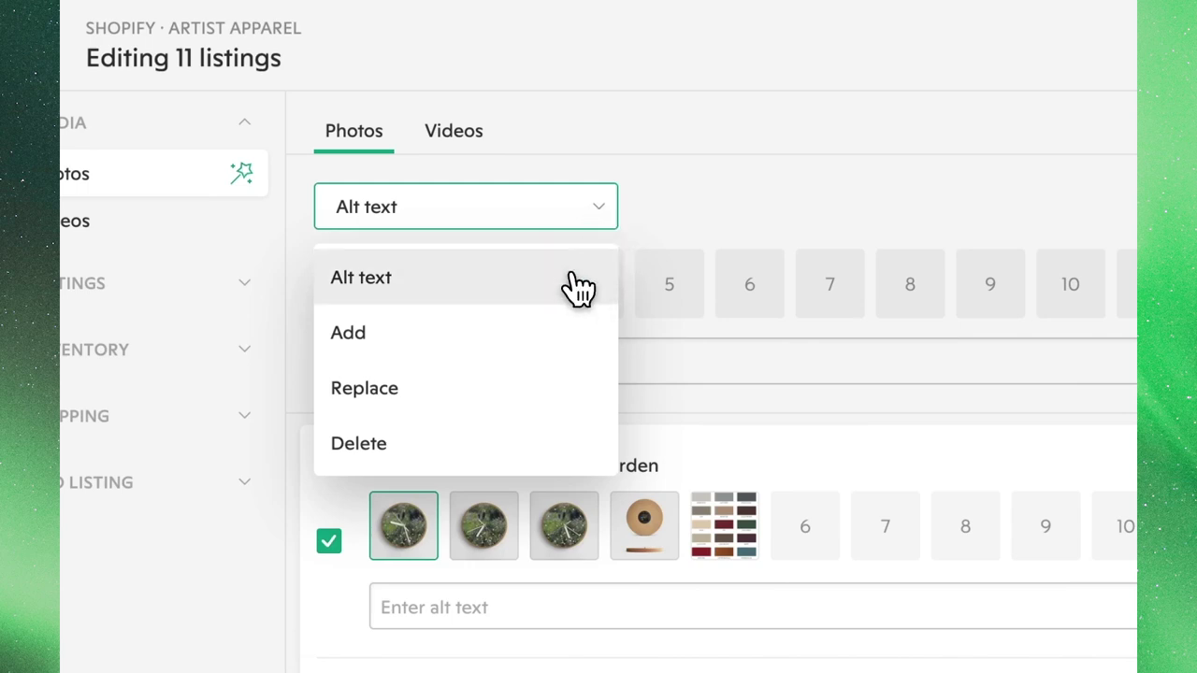
{"action": "left_click", "coordinate": [575, 280]}
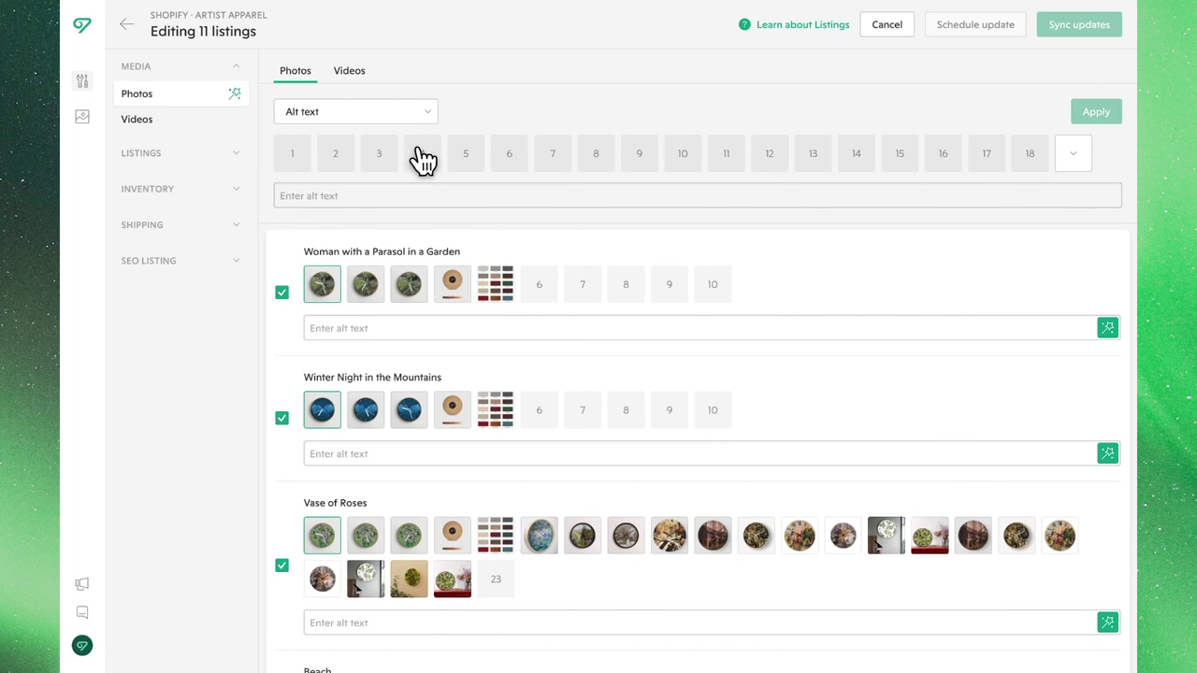
Give photo 5 in all 11 listings the alt text 'color chart'
{"action": "left_click", "coordinate": [466, 154]}
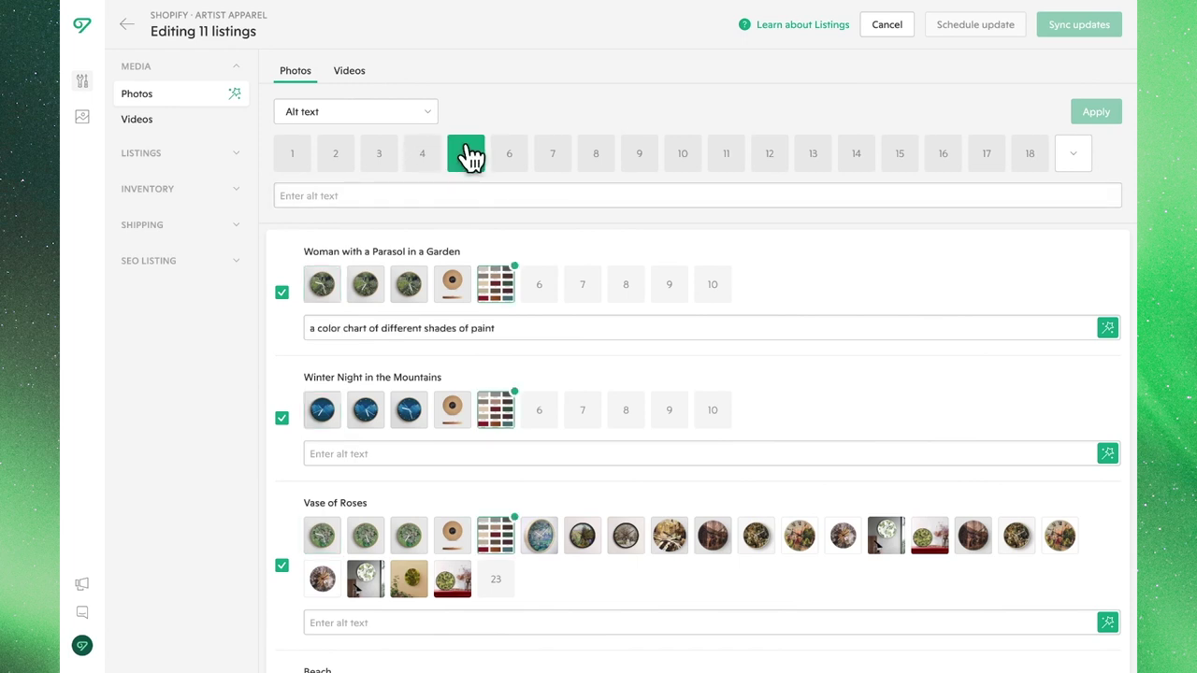
{"action": "left_click", "coordinate": [446, 189]}
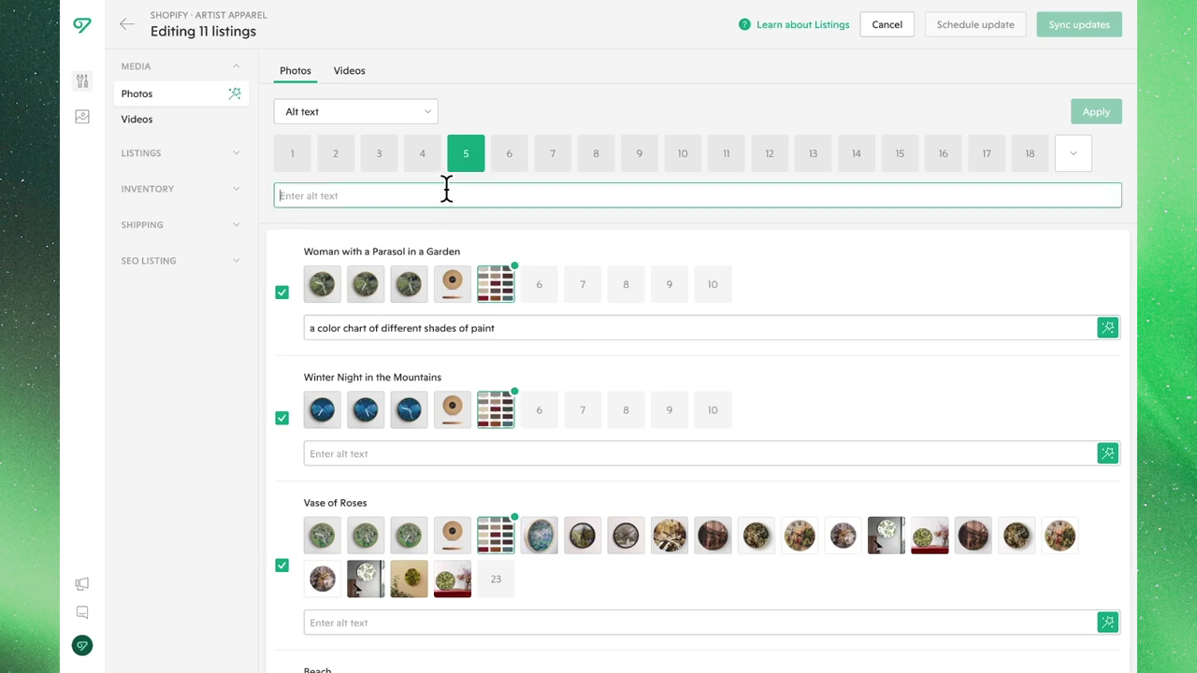
{"action": "type", "text": "color chart"}
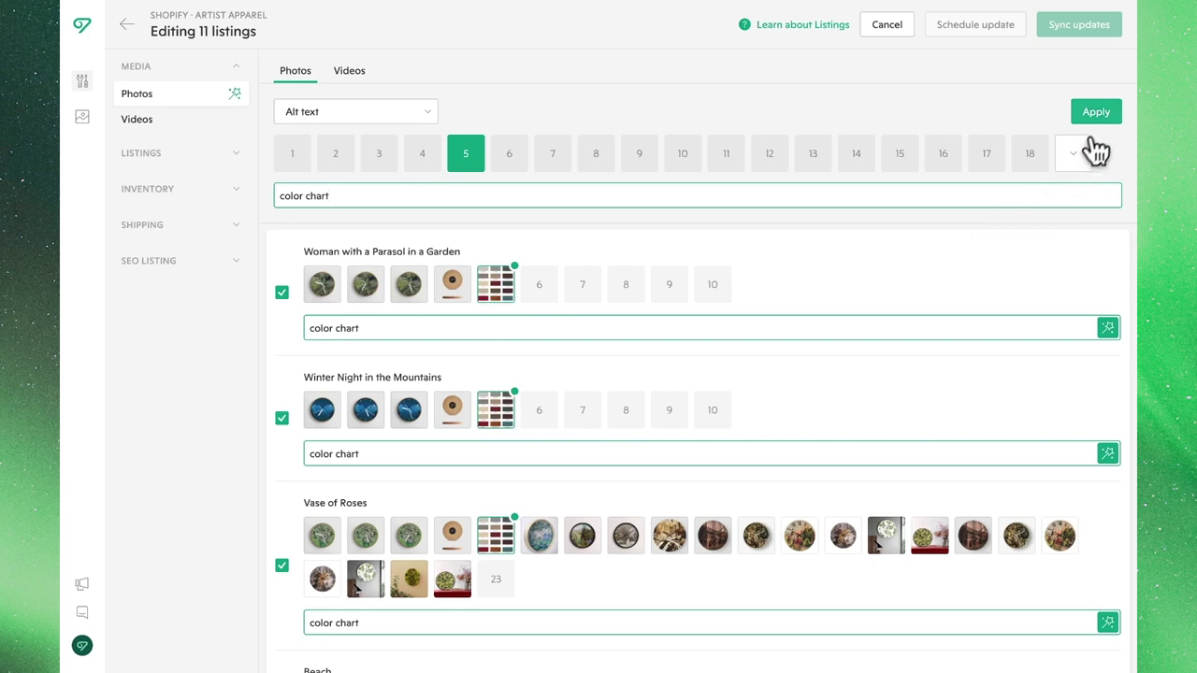
{"action": "left_click", "coordinate": [1106, 112]}
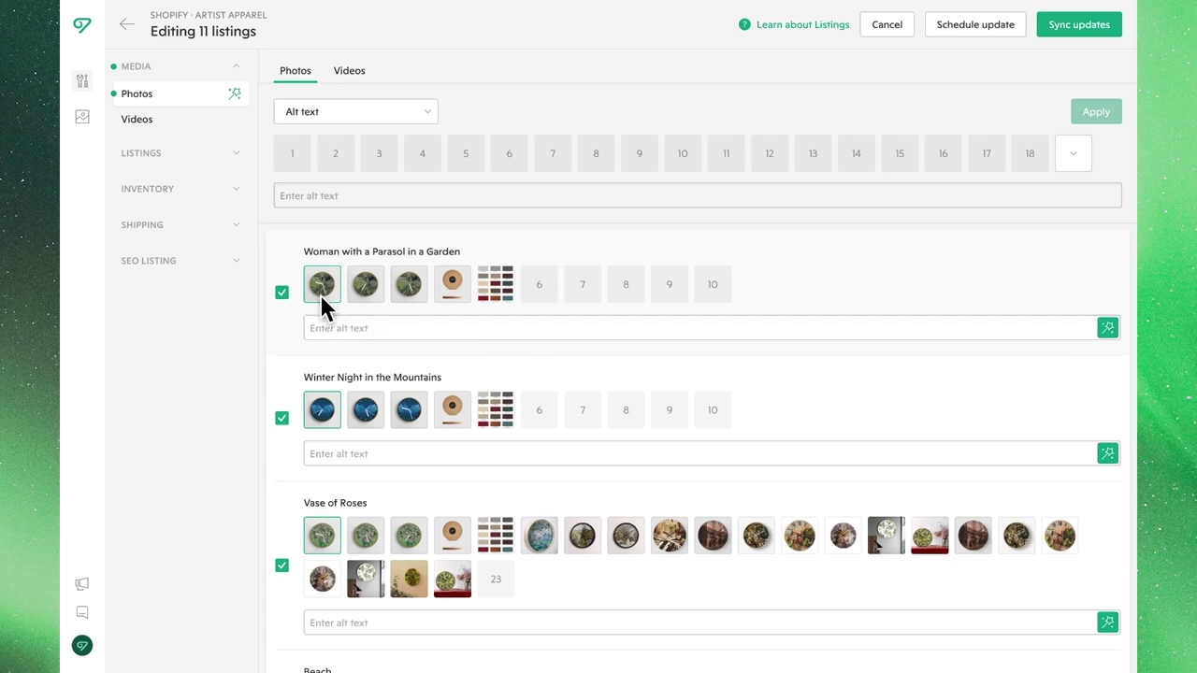
Generate AI alt text for the first photo of the first three listings
{"action": "left_click", "coordinate": [1107, 329]}
{"action": "left_click", "coordinate": [1108, 454]}
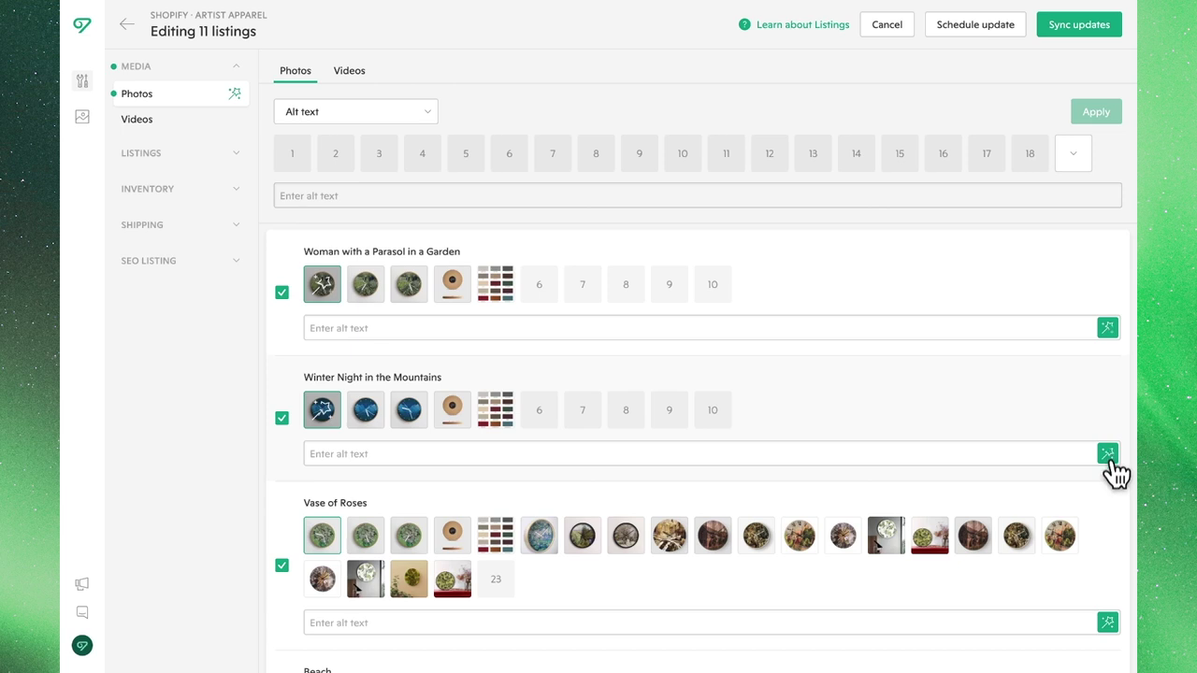
{"action": "left_click", "coordinate": [1107, 623]}
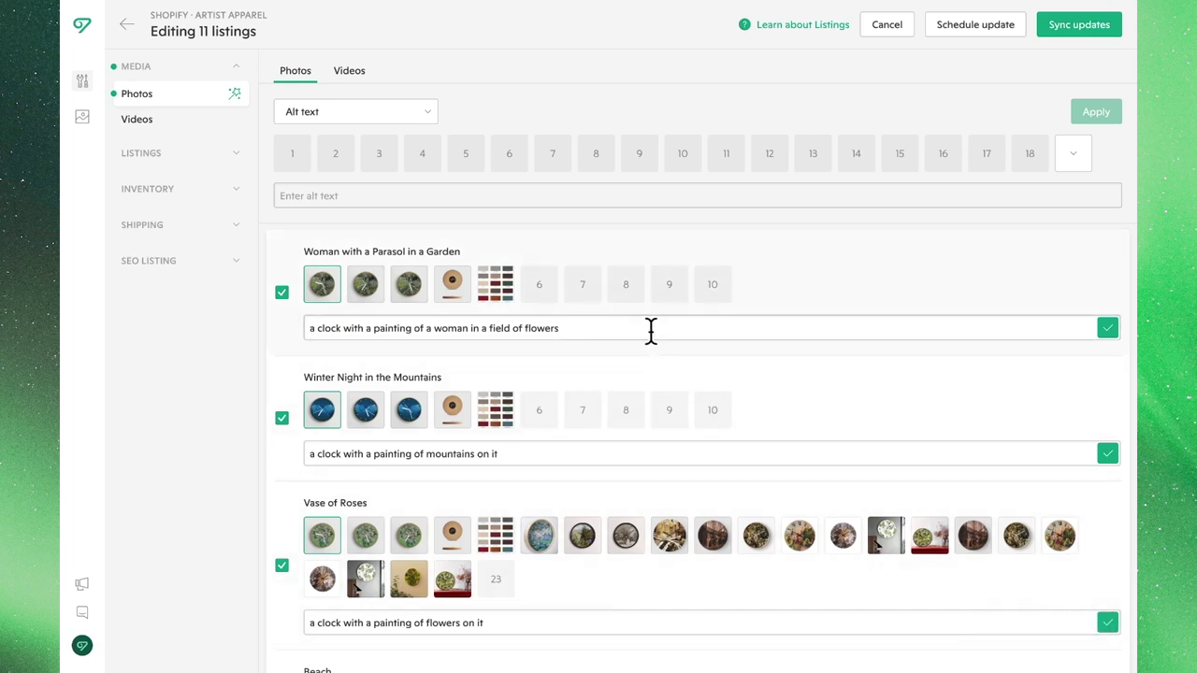
{"action": "left_click", "coordinate": [433, 114]}
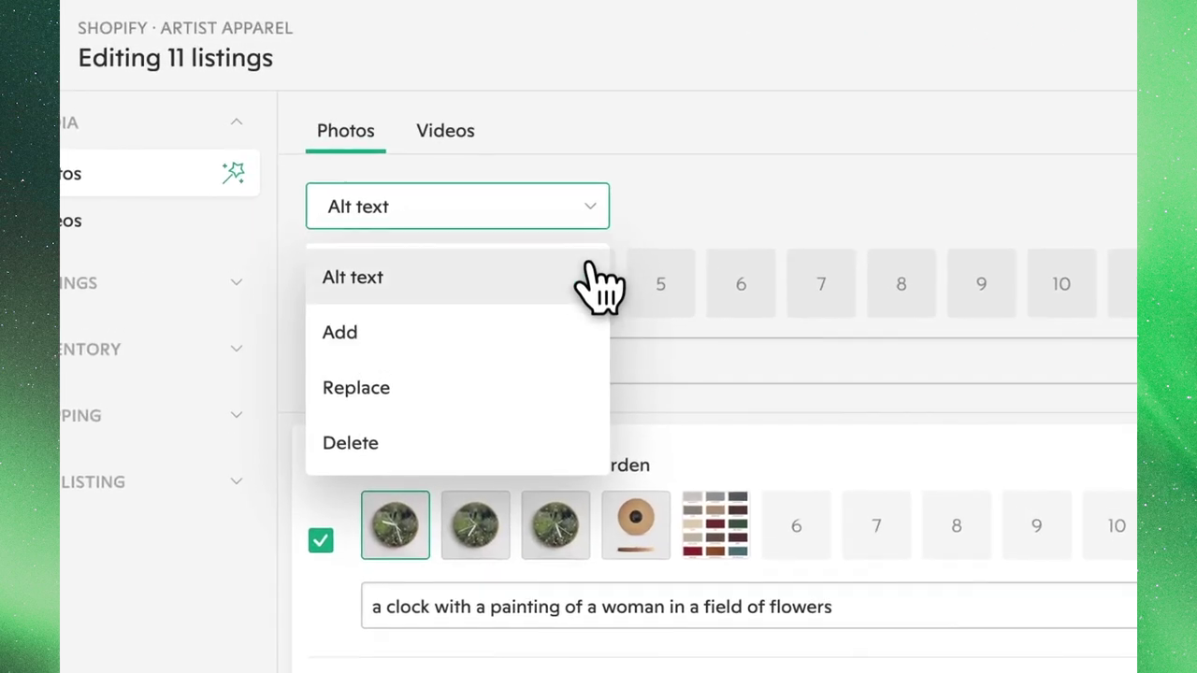
Add Reviews.png from the computer as a new sixth photo on every listing
{"action": "left_click", "coordinate": [417, 181]}
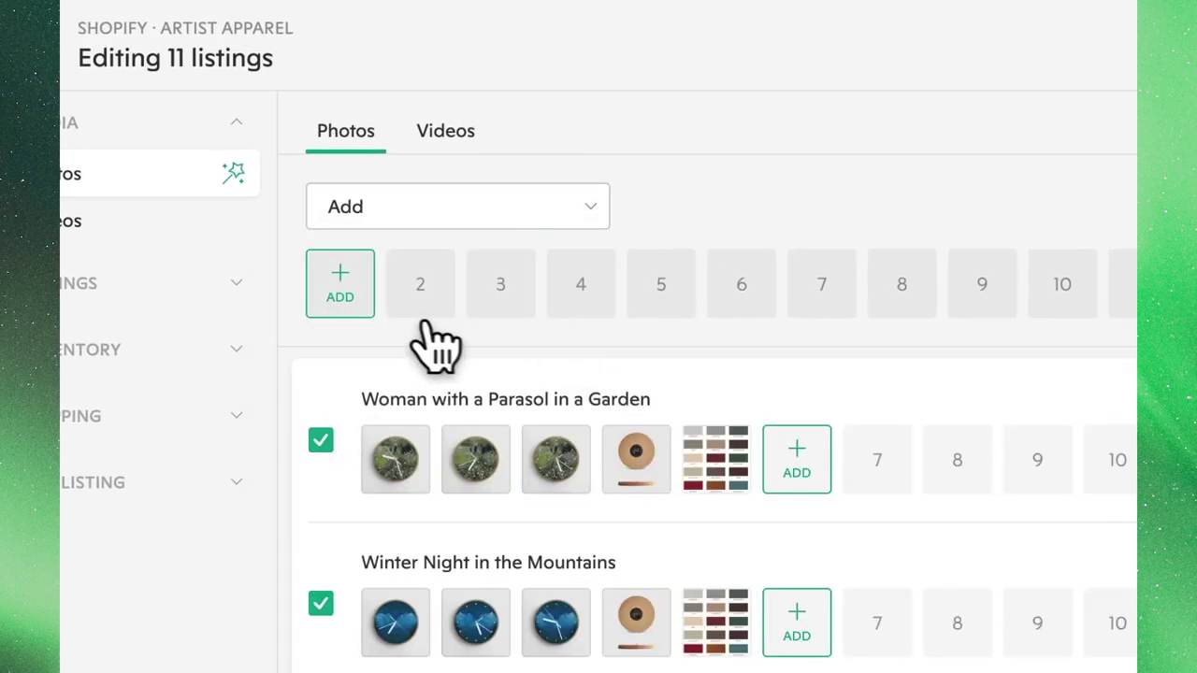
{"action": "left_click", "coordinate": [337, 286]}
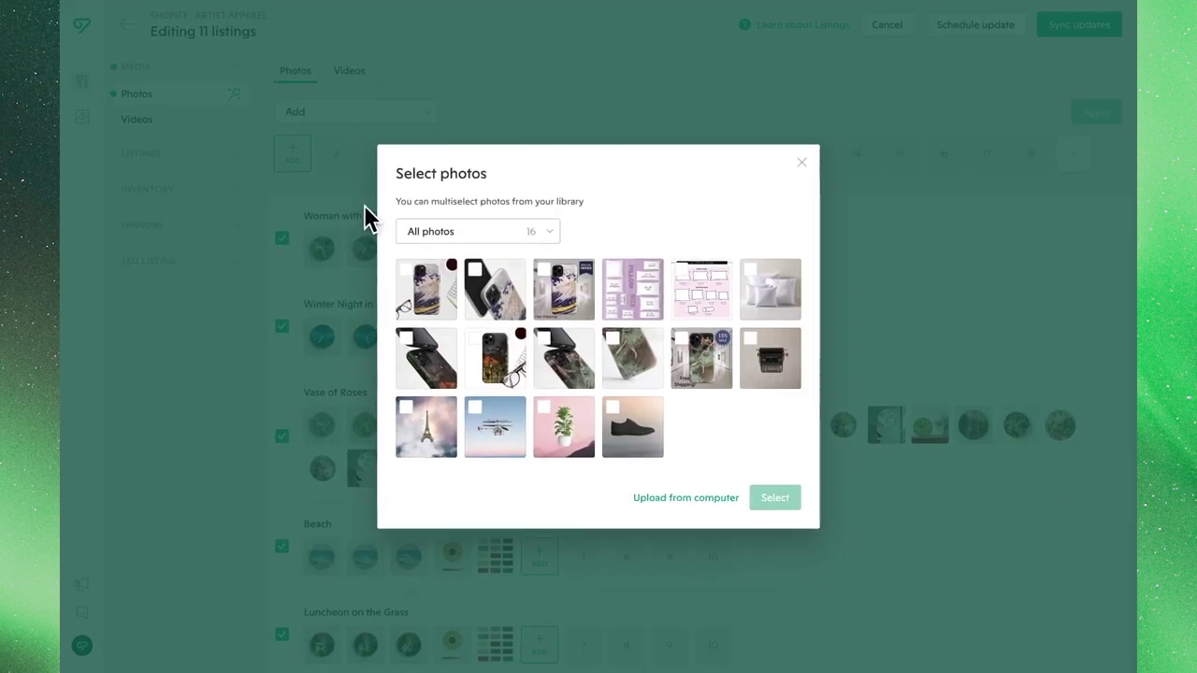
{"action": "left_click", "coordinate": [706, 498]}
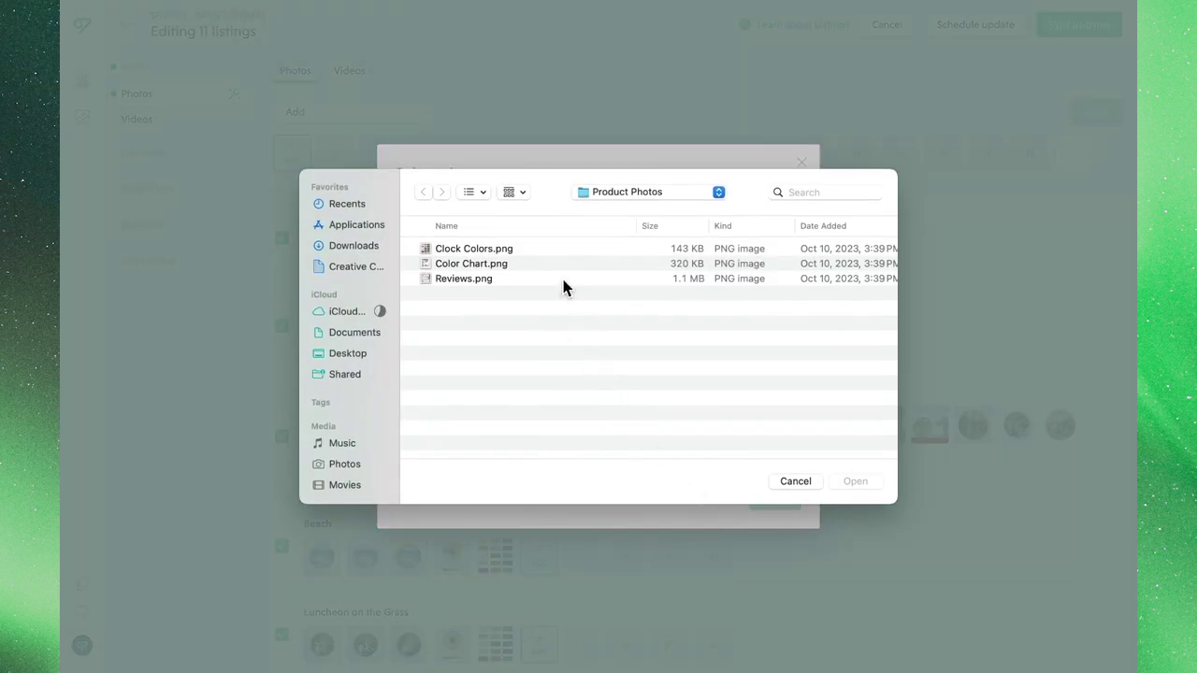
{"action": "left_click", "coordinate": [564, 279]}
{"action": "left_click", "coordinate": [864, 493]}
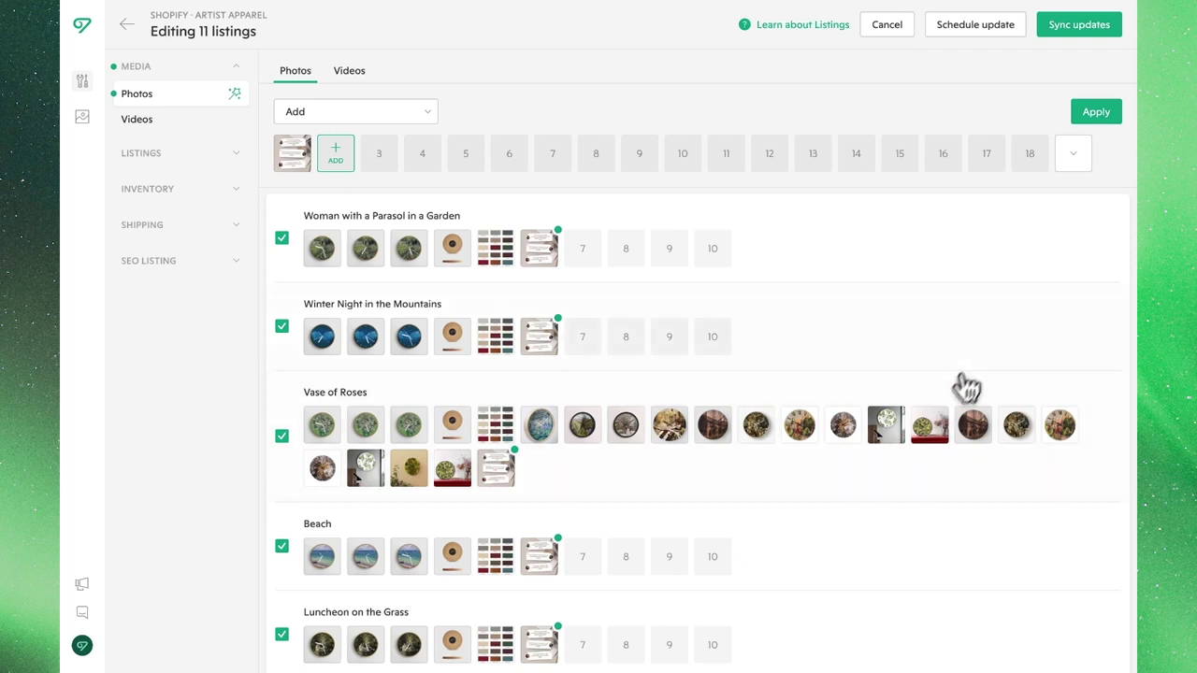
{"action": "left_click", "coordinate": [1097, 120]}
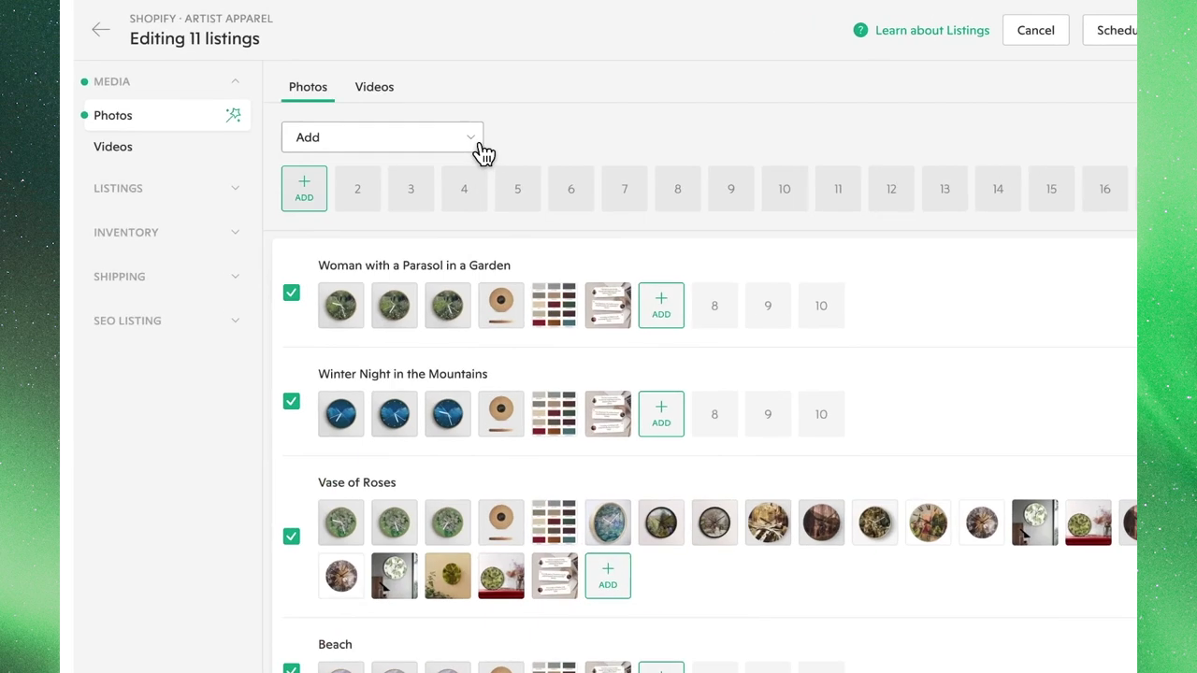
Replace photo 5 in every listing with Color Chart.png uploaded from the computer
{"action": "left_click", "coordinate": [429, 117]}
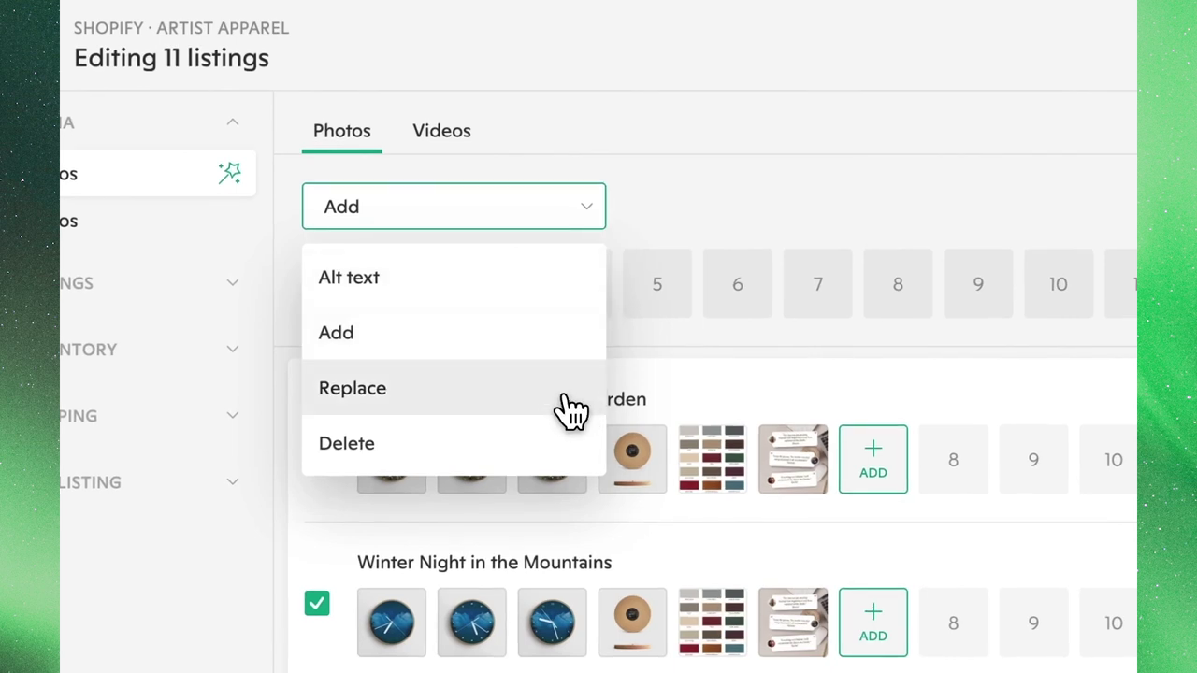
{"action": "left_click", "coordinate": [564, 393]}
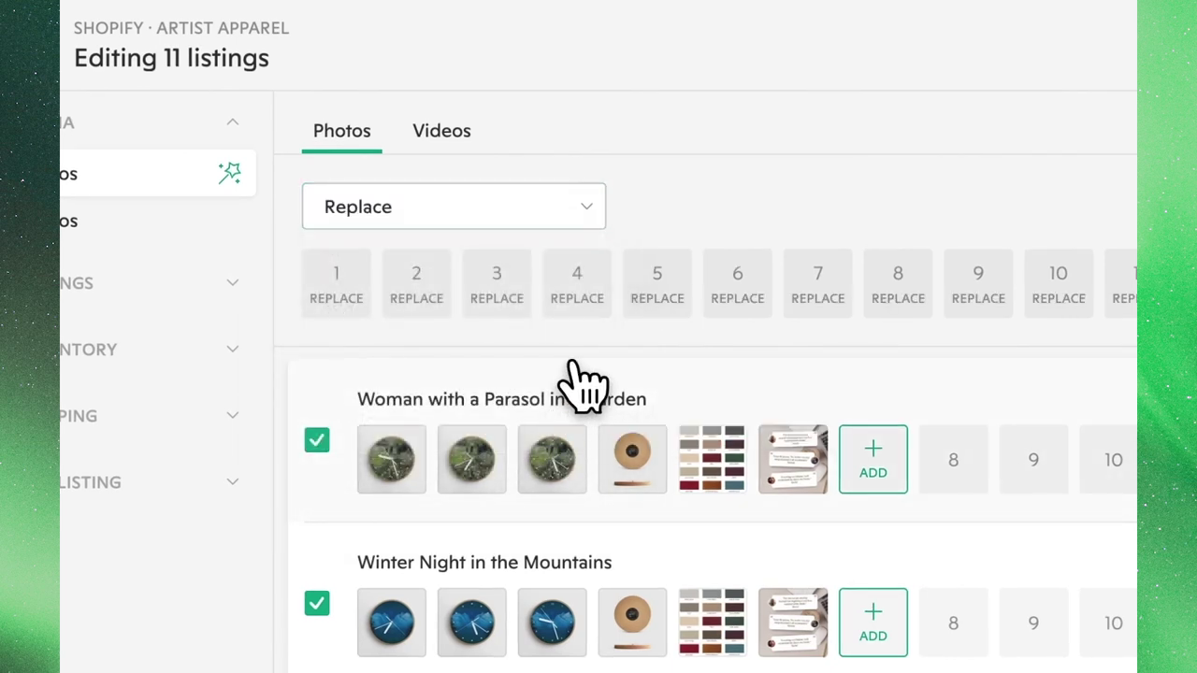
{"action": "left_click", "coordinate": [643, 307]}
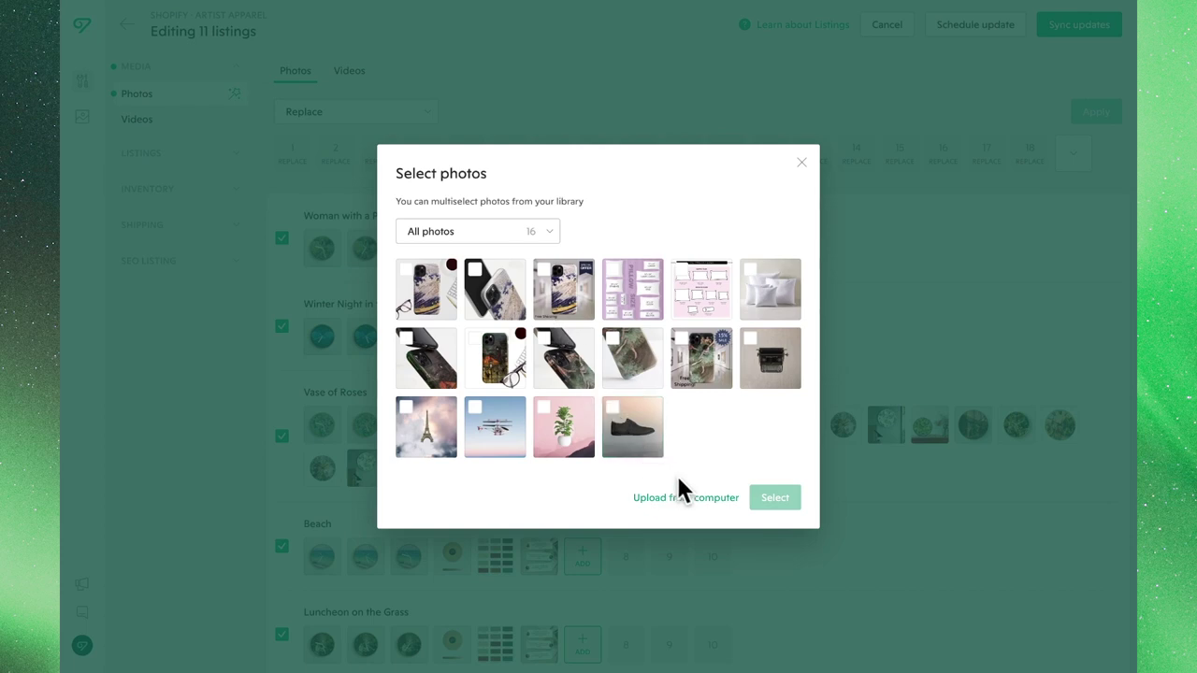
{"action": "left_click", "coordinate": [703, 495]}
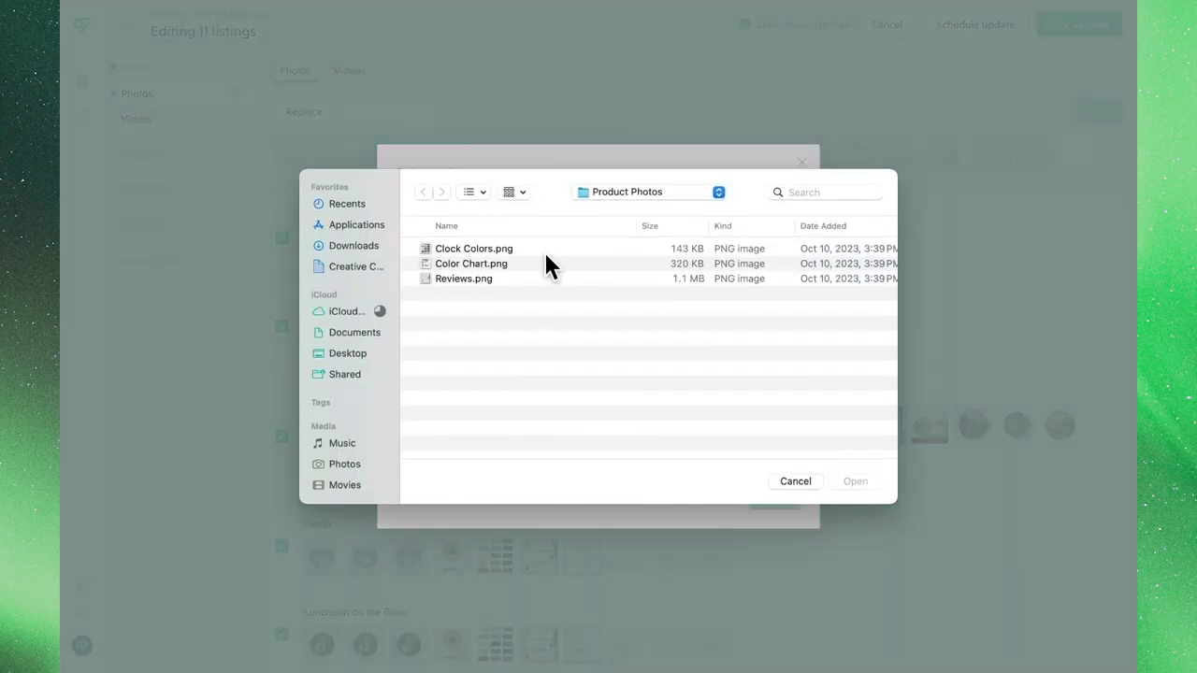
{"action": "left_click", "coordinate": [544, 250]}
{"action": "left_click", "coordinate": [545, 264]}
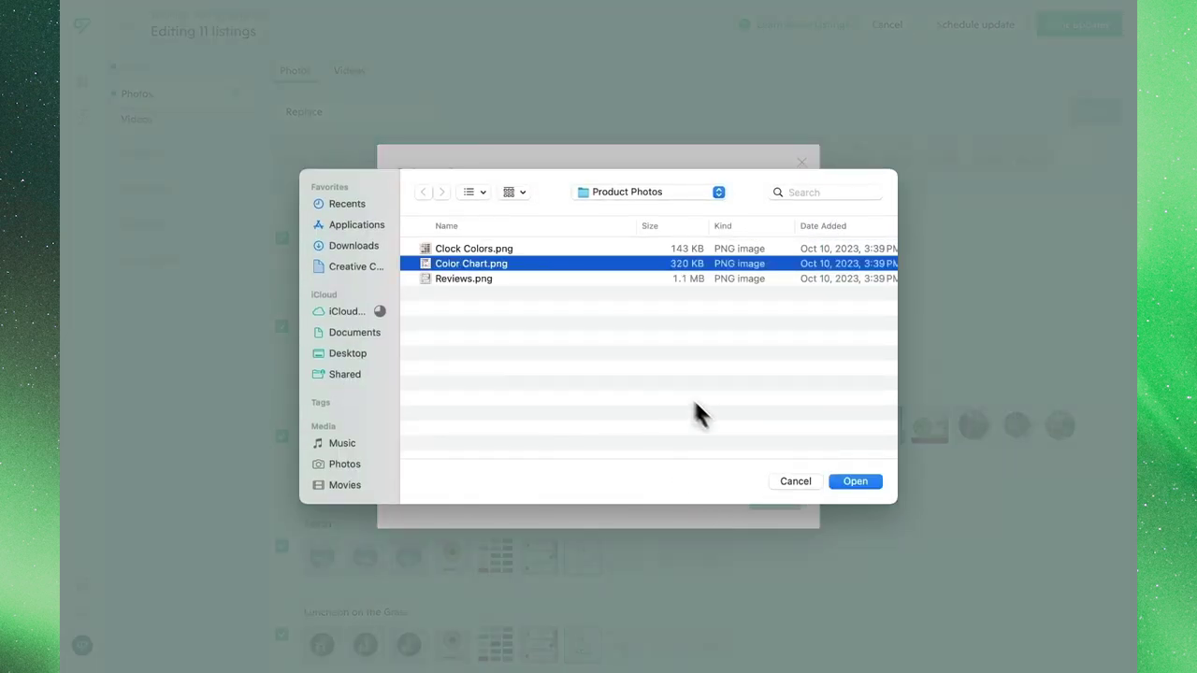
{"action": "left_click", "coordinate": [841, 480]}
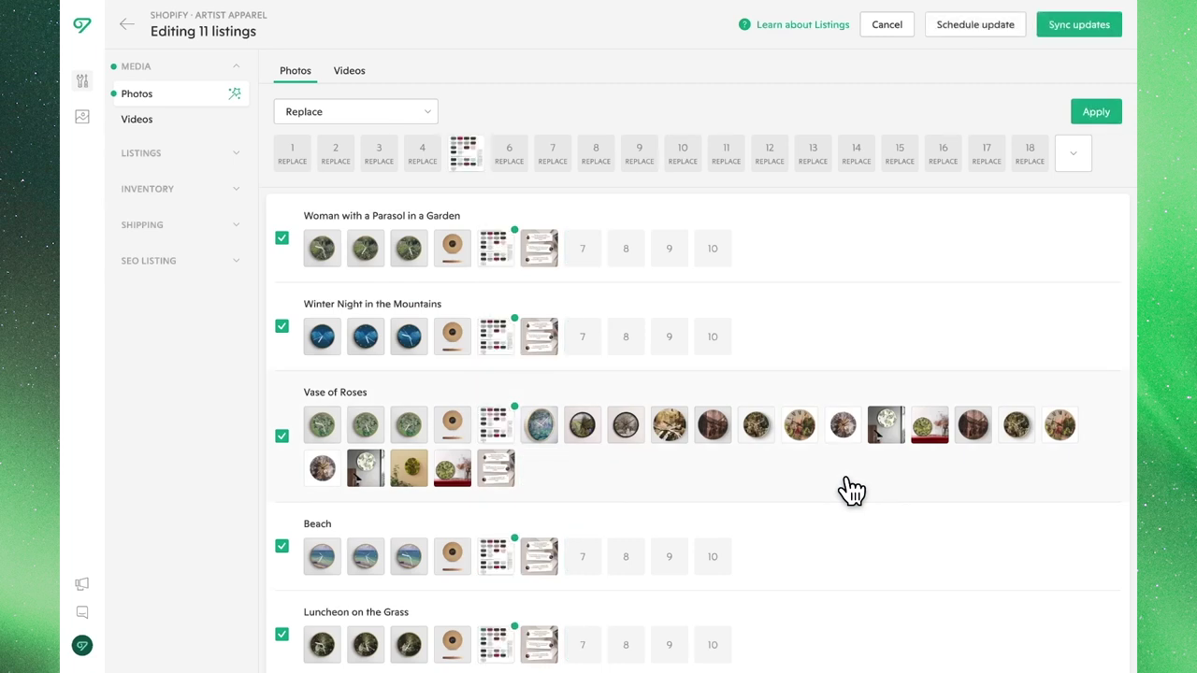
{"action": "left_click", "coordinate": [1103, 118]}
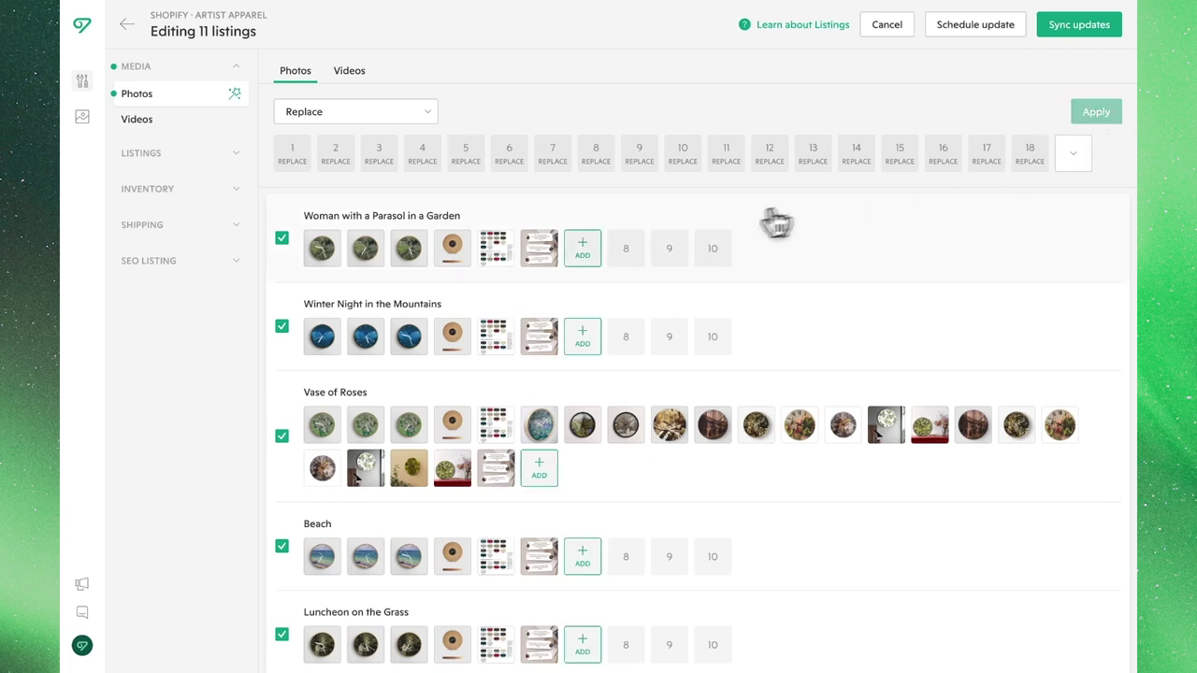
Switch the bulk action to Delete and remove photo 6 from every listing
{"action": "left_click", "coordinate": [416, 117]}
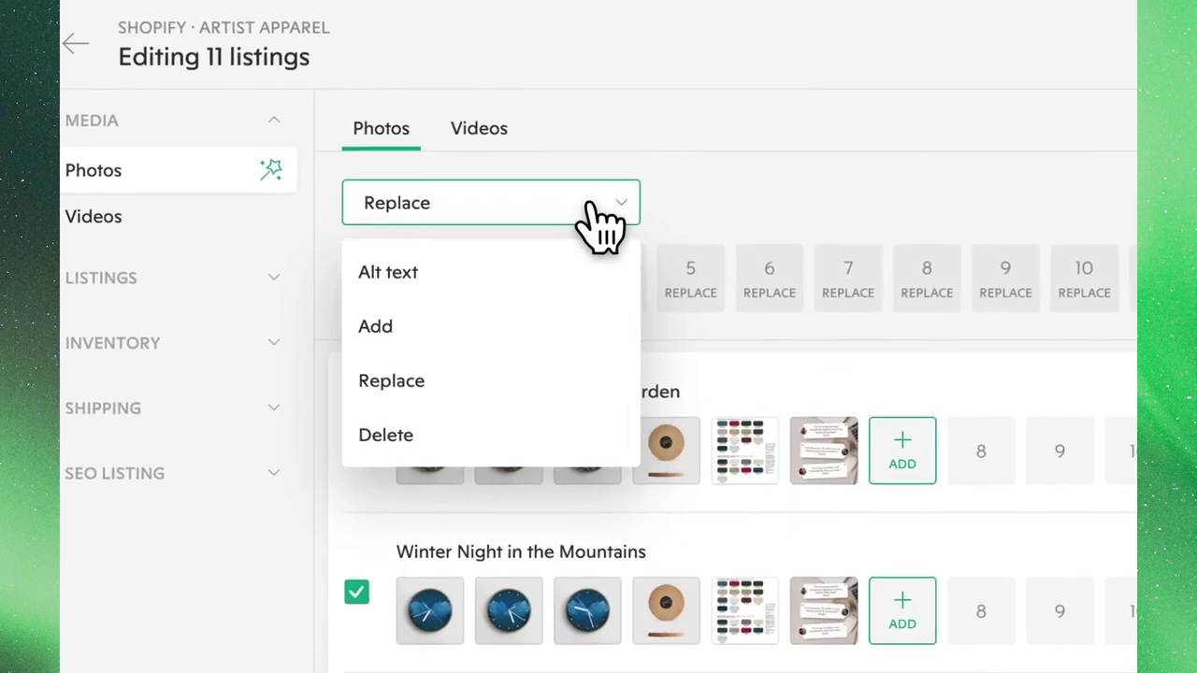
{"action": "left_click", "coordinate": [507, 330]}
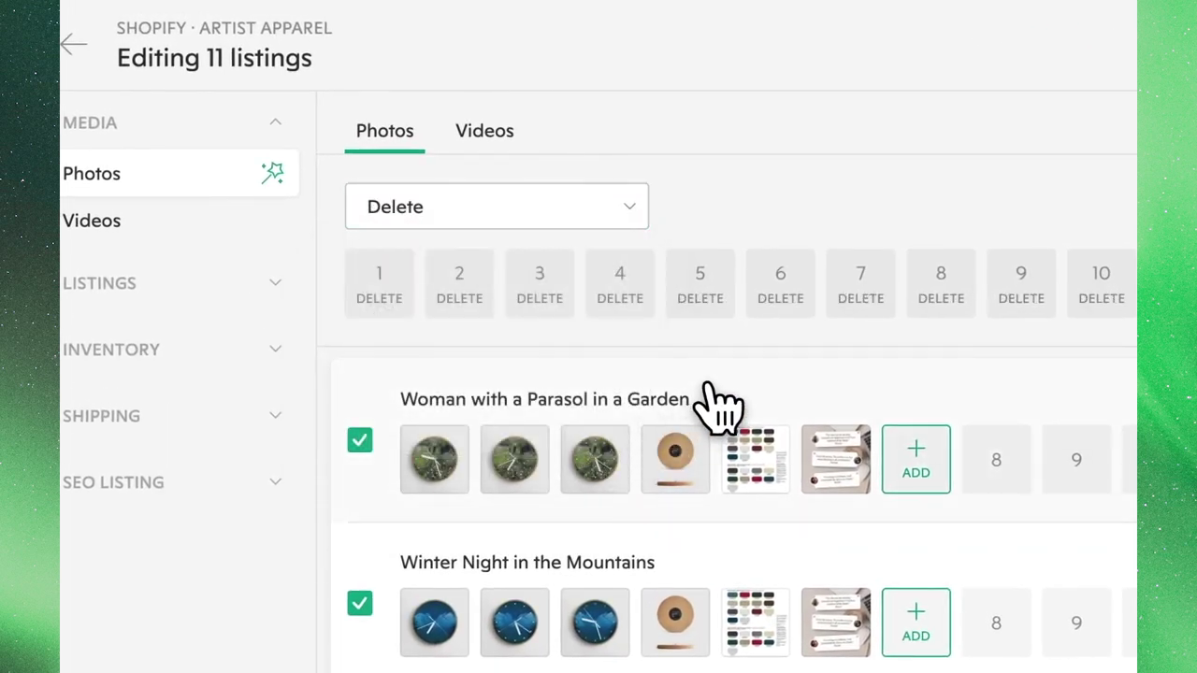
{"action": "left_click", "coordinate": [799, 316]}
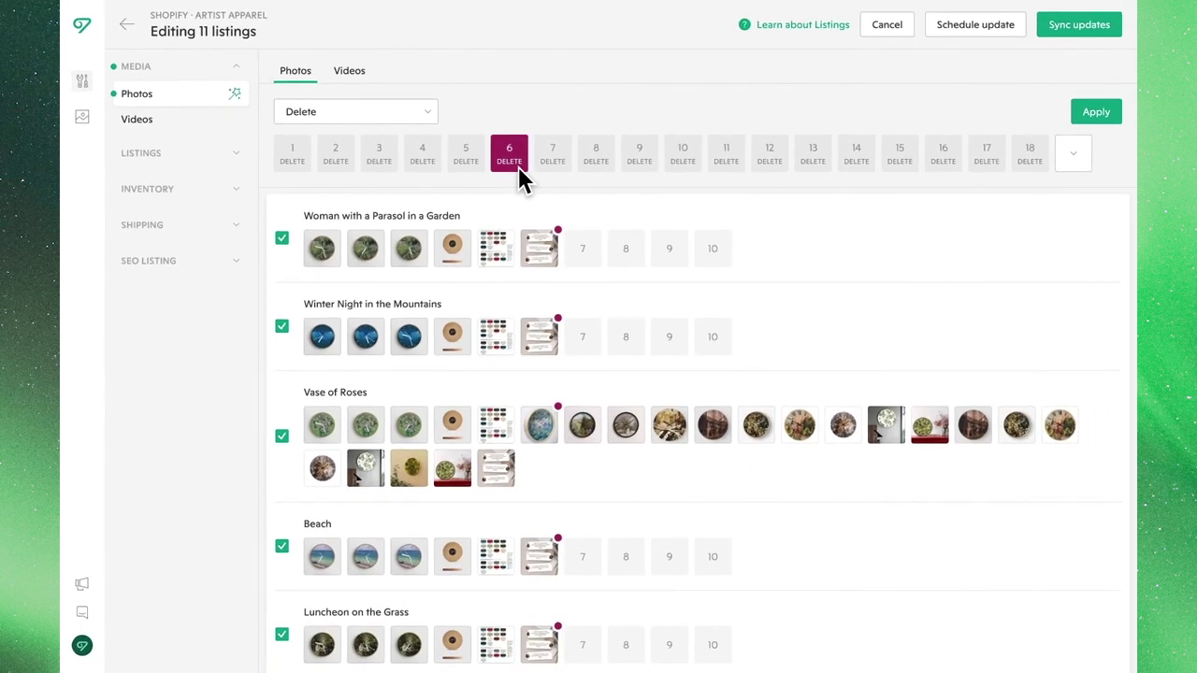
{"action": "left_click", "coordinate": [1092, 125]}
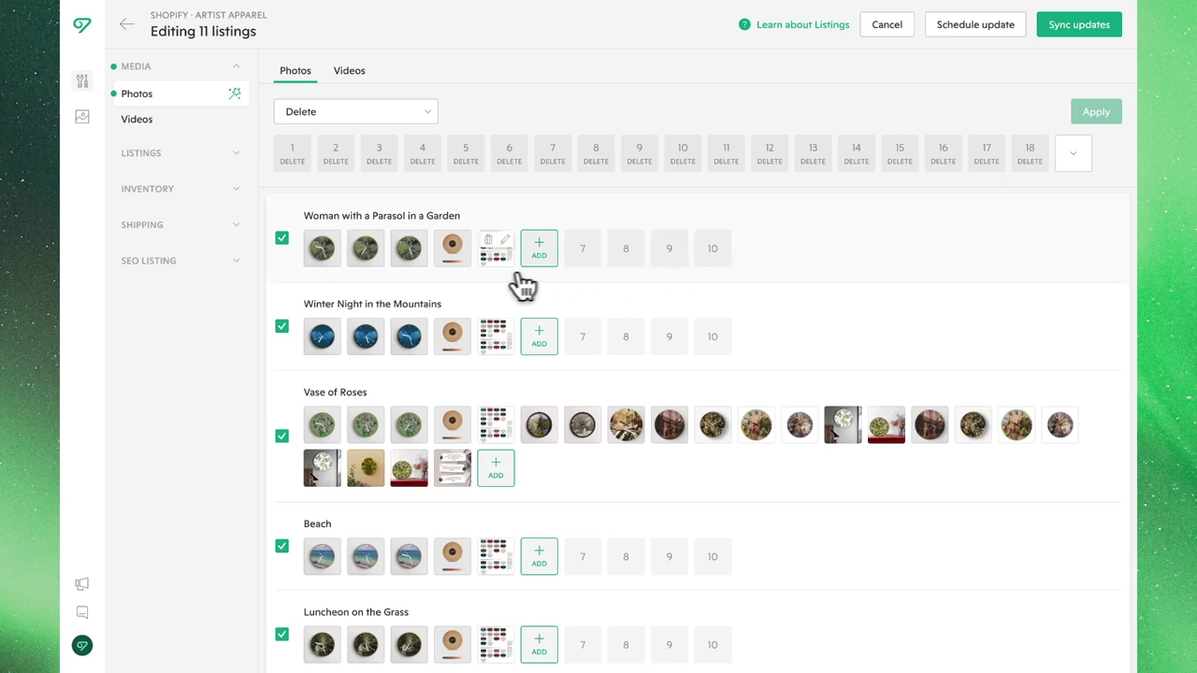
Delete Woman with a Parasol's fifth photo, then close its third photo's editor unsaved
{"action": "mouse_move", "coordinate": [484, 253]}
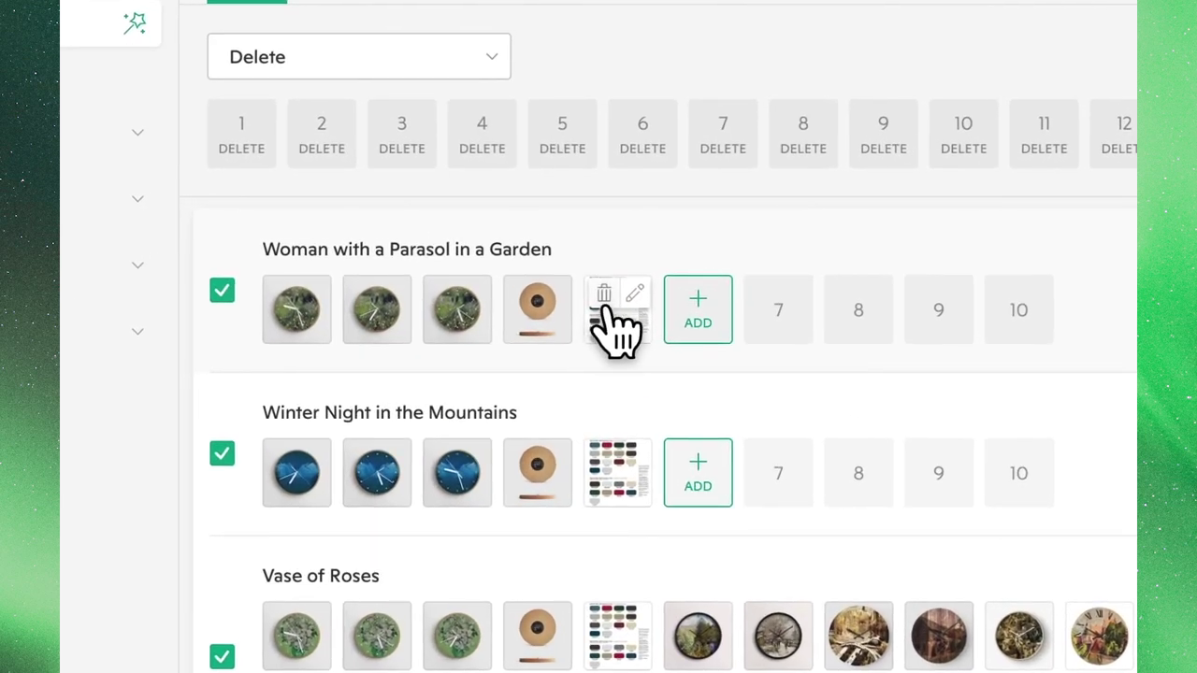
{"action": "left_click", "coordinate": [603, 296]}
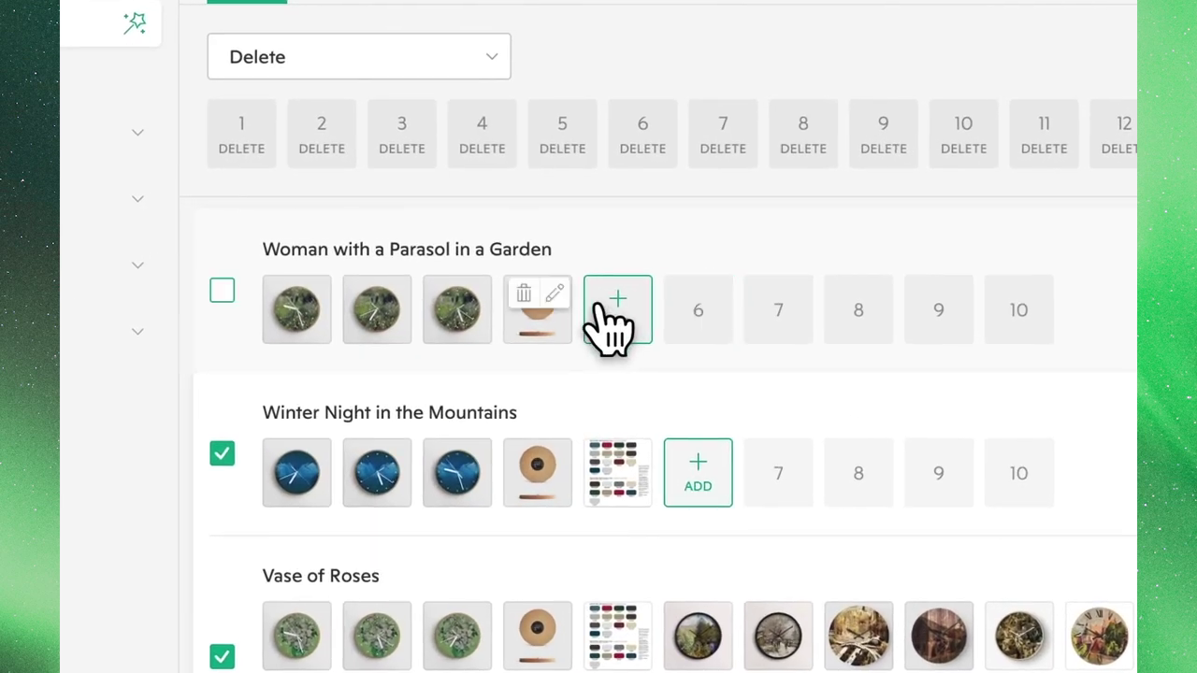
{"action": "left_click", "coordinate": [474, 294]}
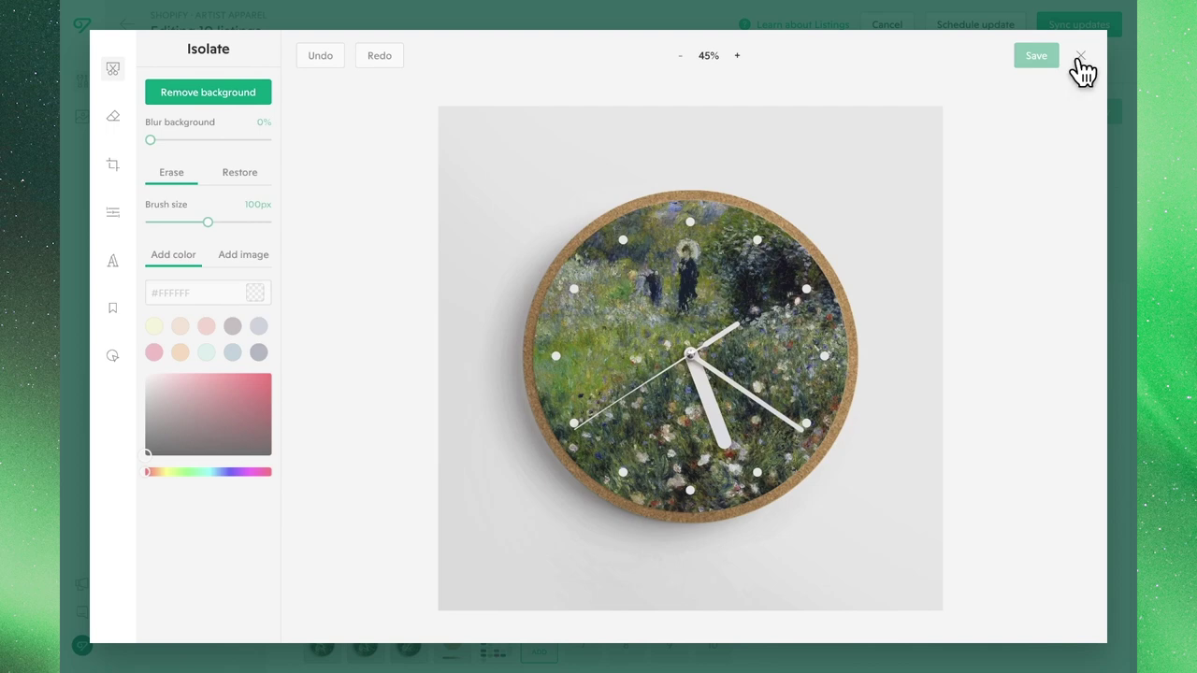
{"action": "left_click", "coordinate": [1080, 57]}
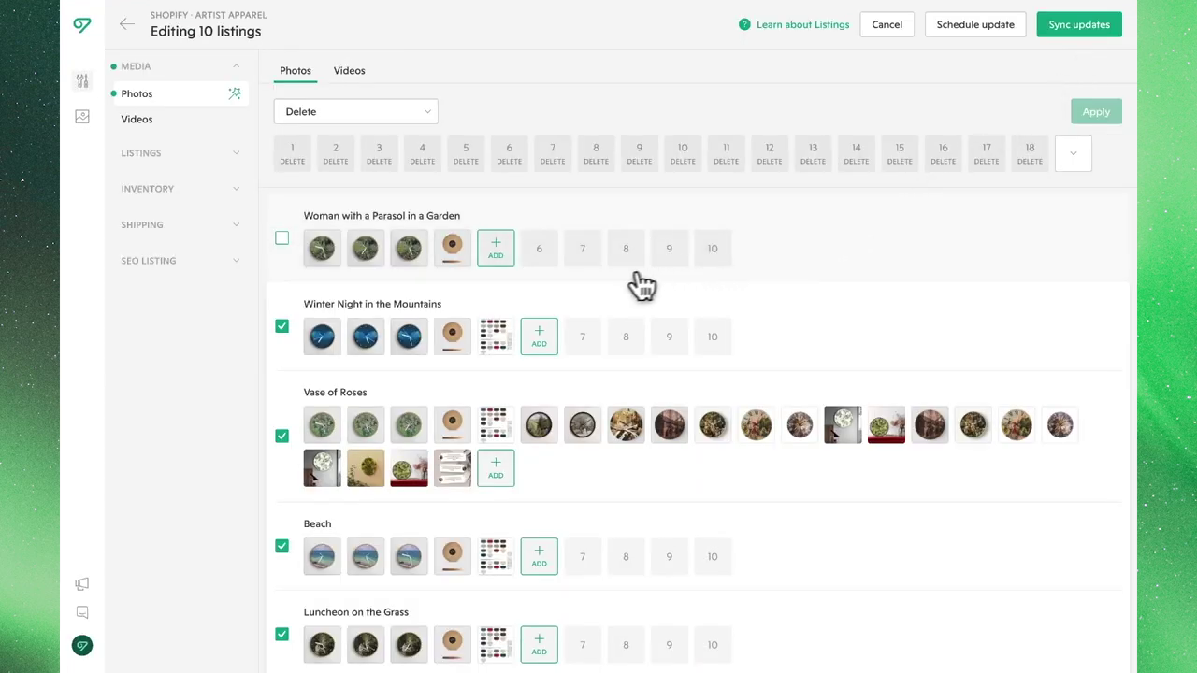
Add Clock Colors.png to Woman with a Parasol and move its third photo to second
{"action": "left_click", "coordinate": [507, 254]}
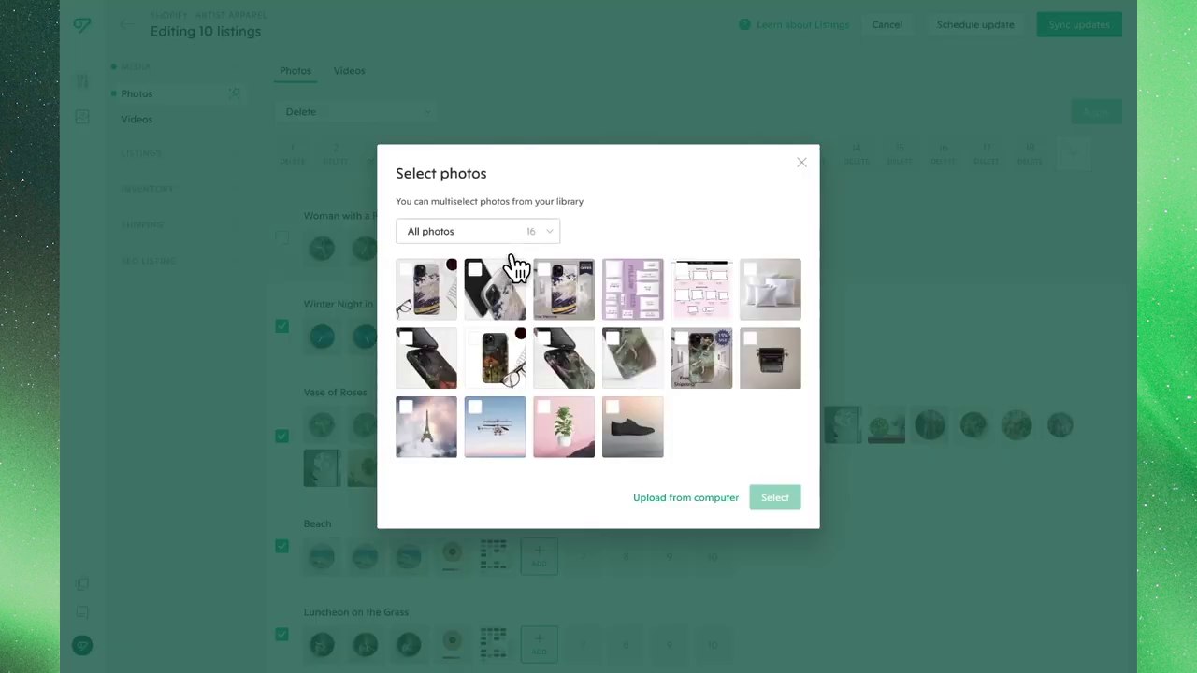
{"action": "left_click", "coordinate": [682, 500]}
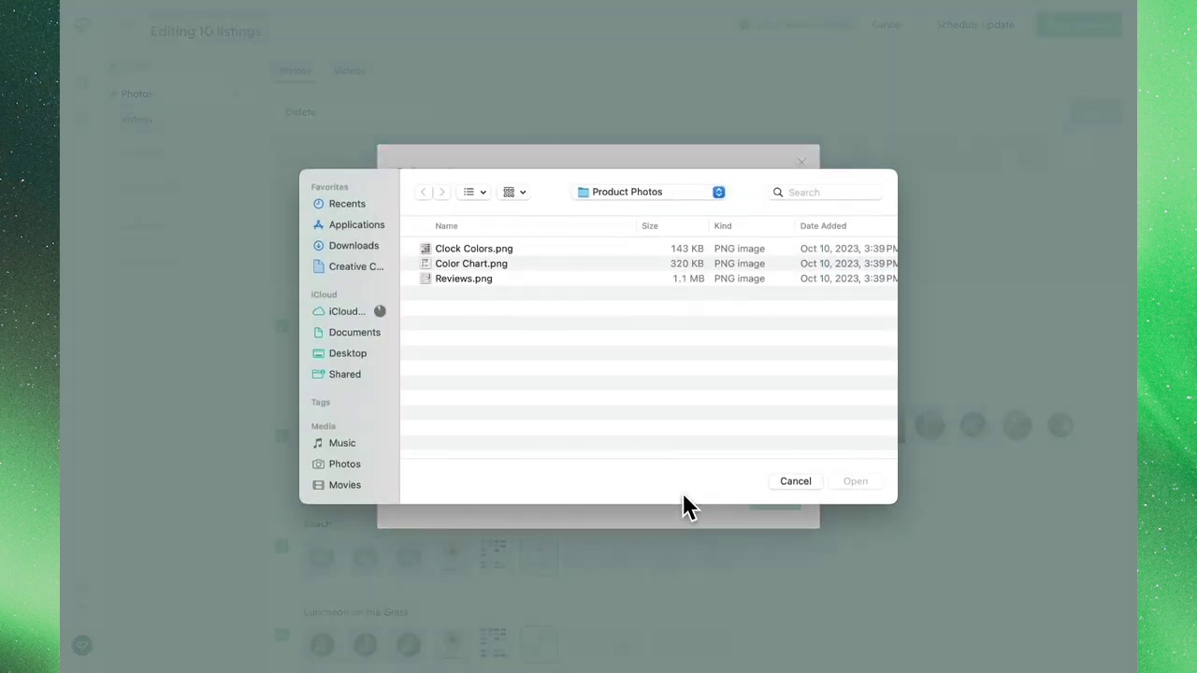
{"action": "left_click", "coordinate": [533, 248]}
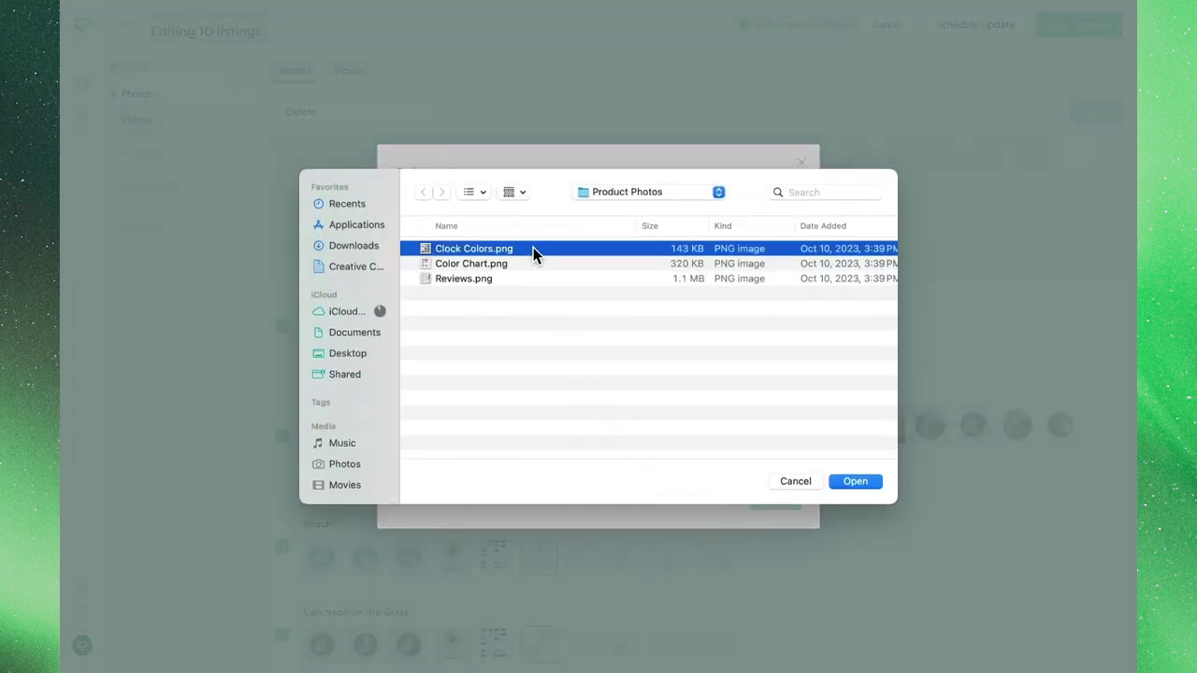
{"action": "left_click", "coordinate": [857, 489]}
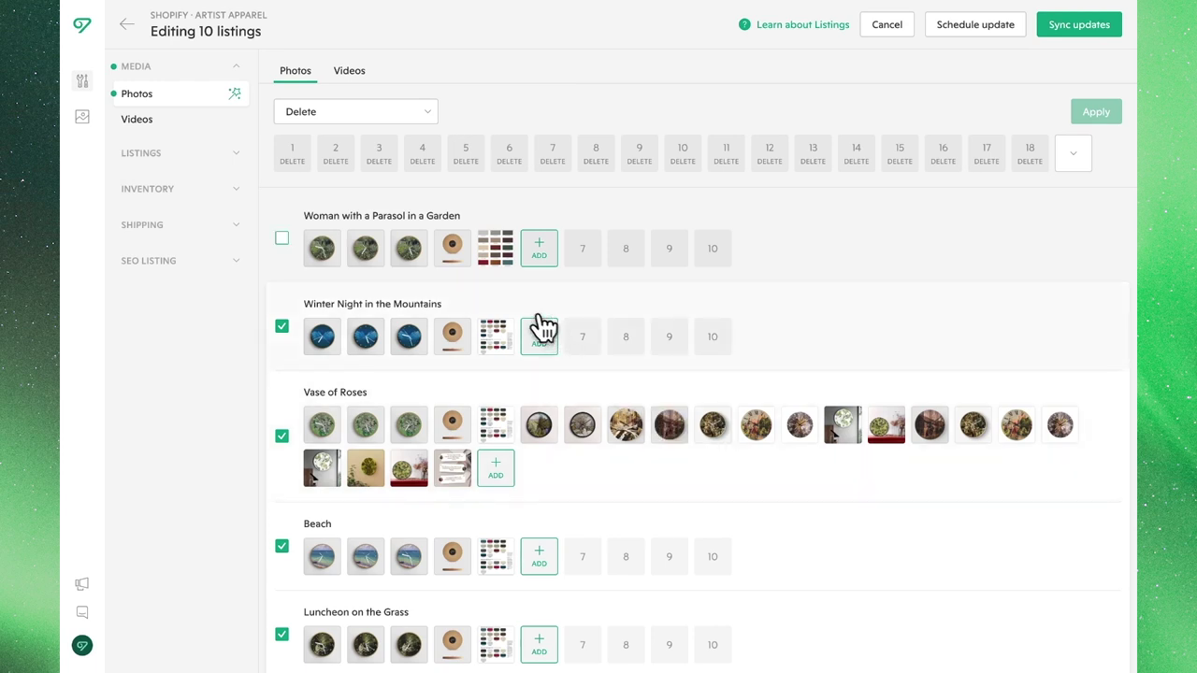
{"action": "mouse_move", "coordinate": [411, 267]}
{"action": "mouse_move", "coordinate": [414, 273]}
{"action": "left_mouse_down"}
{"action": "mouse_move", "coordinate": [325, 267]}
{"action": "mouse_move", "coordinate": [365, 259]}
{"action": "left_mouse_up"}
Sync the pending photo edits for the 10 listings to Shopify
{"action": "left_click", "coordinate": [1069, 33]}
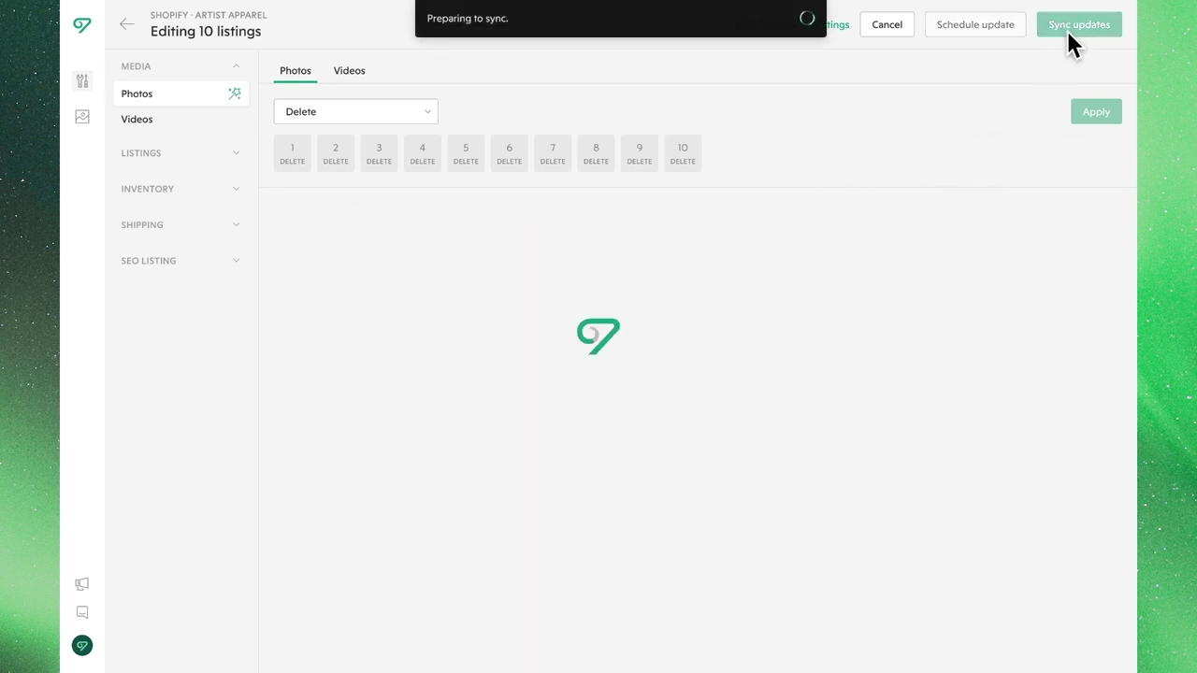